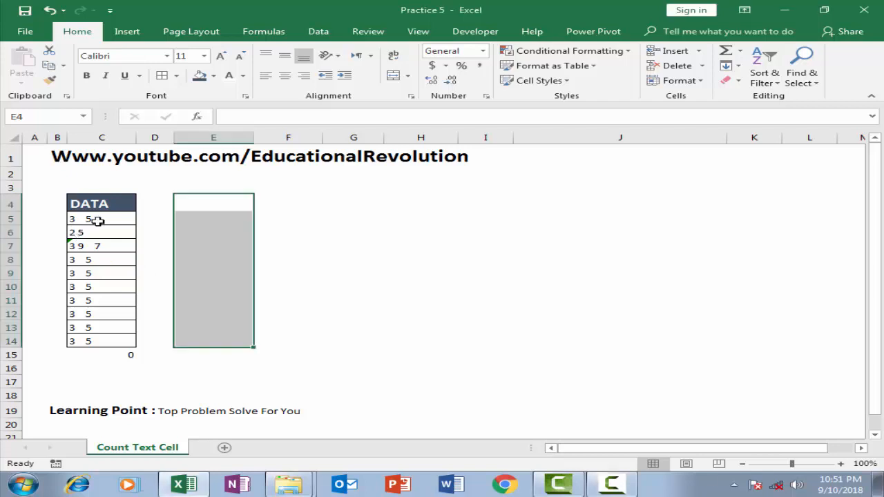
- Enter the sample number 125 in cell E5
{"action": "left_click", "coordinate": [97, 219]}
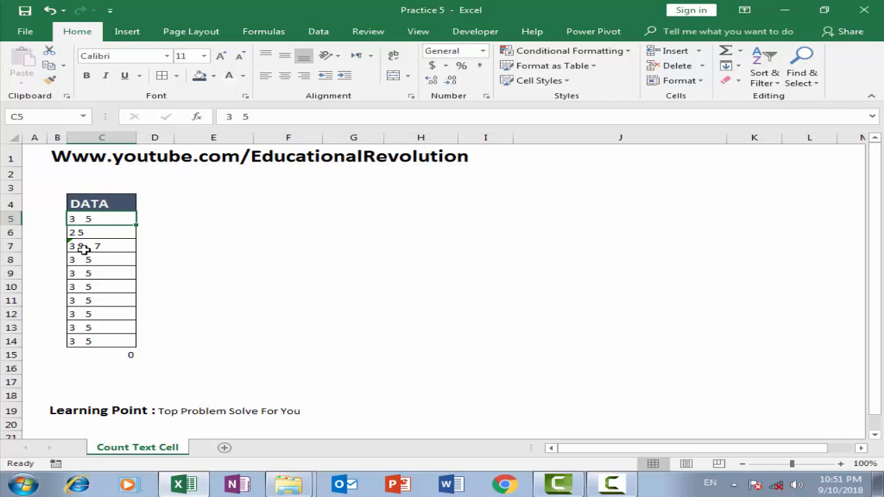
{"action": "left_click", "coordinate": [84, 250]}
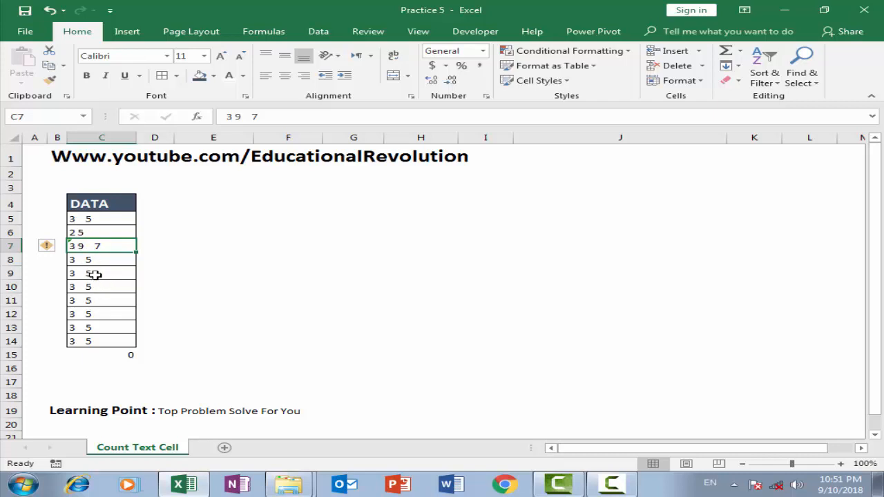
{"action": "left_click", "coordinate": [221, 218]}
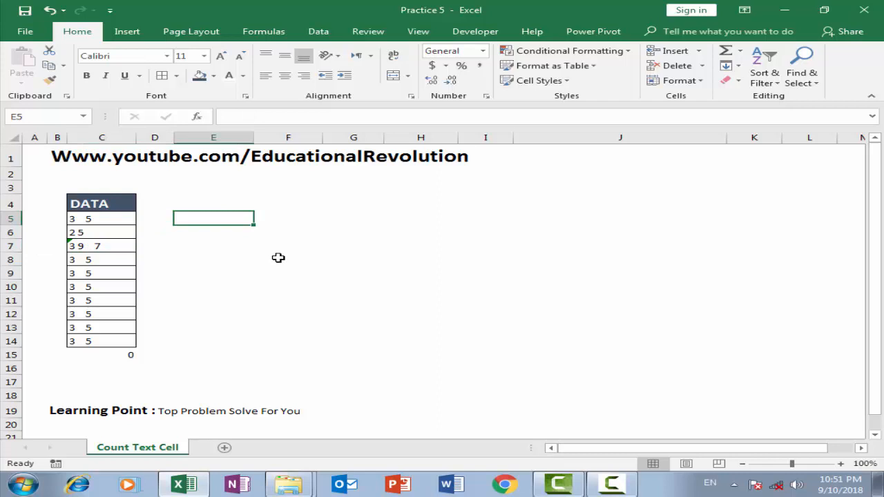
{"action": "type", "text": "125"}
{"action": "key", "text": "Return"}
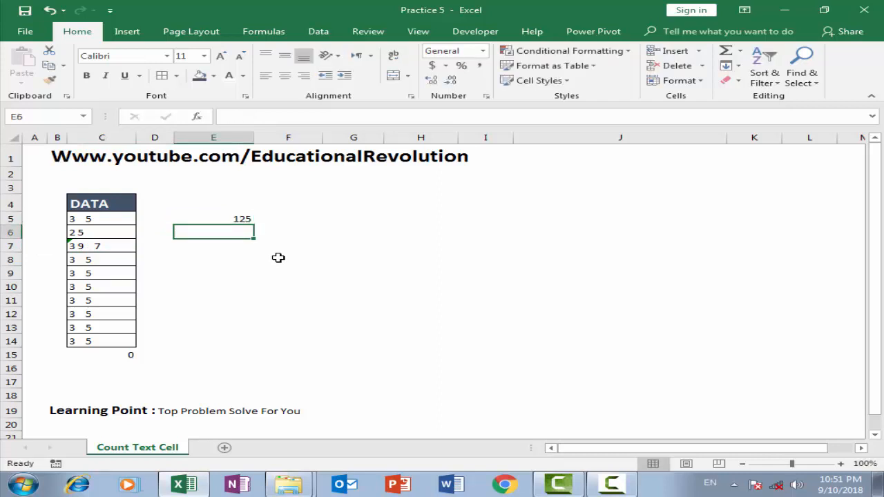
- Enter a sample first name as text in cell E6, below the sample number
{"action": "left_click", "coordinate": [227, 205]}
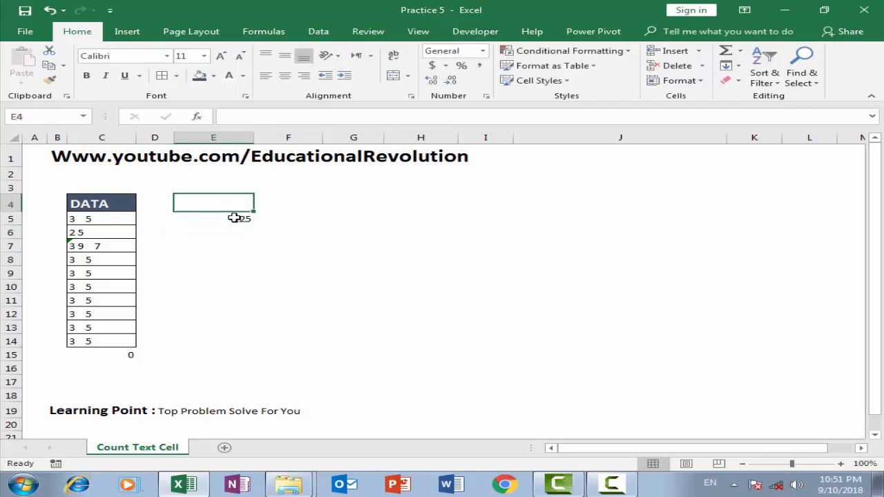
{"action": "left_click", "coordinate": [234, 218]}
{"action": "left_click", "coordinate": [230, 237]}
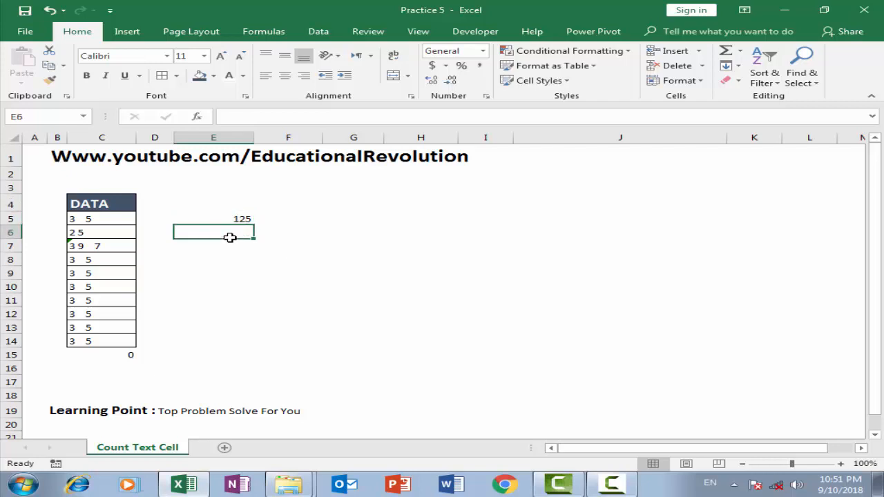
{"action": "type", "text": "zain"}
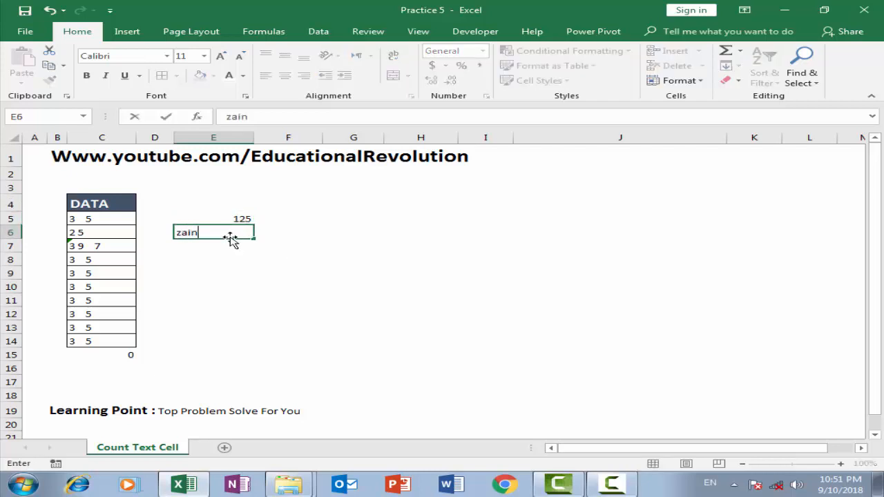
{"action": "key", "text": "Return"}
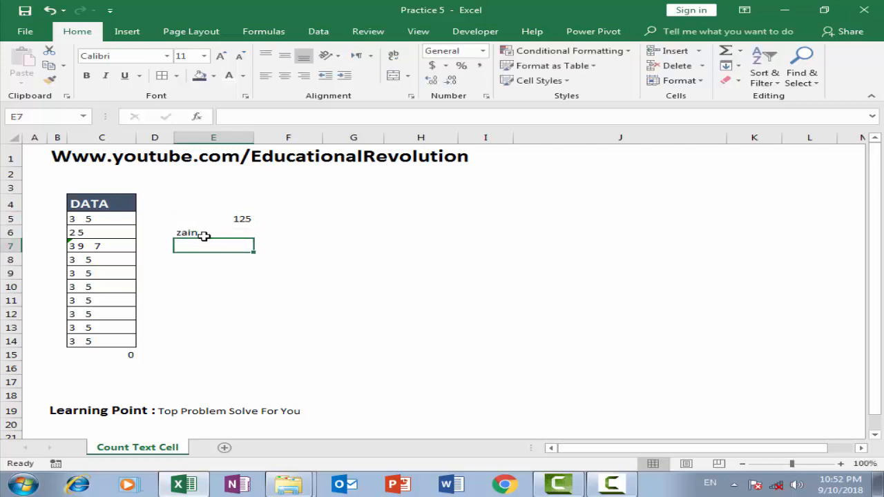
- Clear the sample number and the sample text from column E
{"action": "left_click", "coordinate": [205, 233]}
{"action": "left_click", "coordinate": [236, 220]}
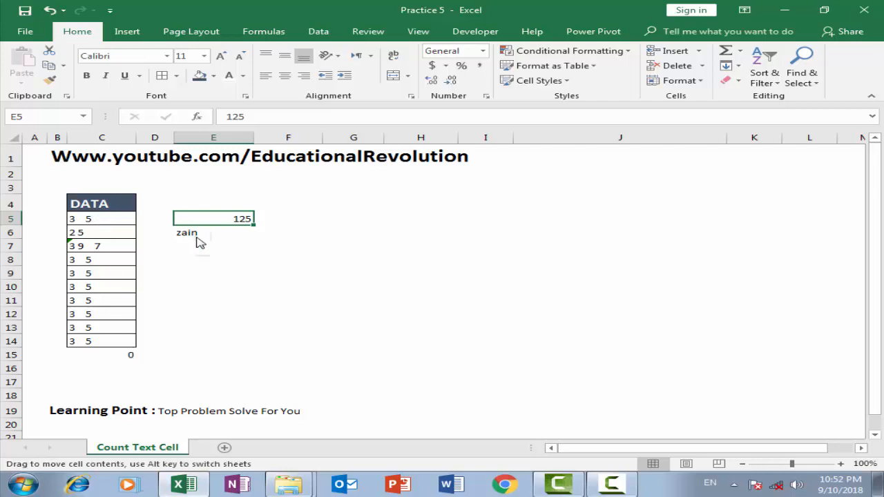
{"action": "left_click_drag", "start_coordinate": [199, 239], "coordinate": [204, 247]}
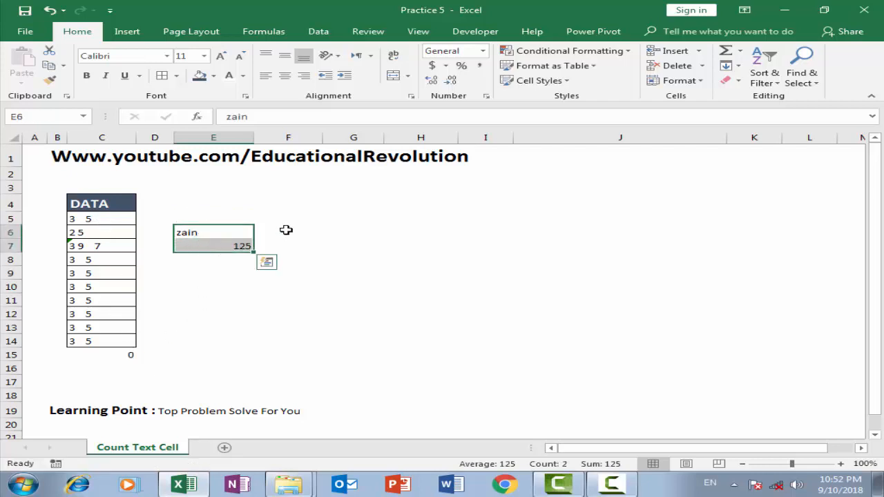
{"action": "key", "text": "Delete"}
- Examine the SUM formula in cell C15 below the DATA column
{"action": "left_click", "coordinate": [107, 352]}
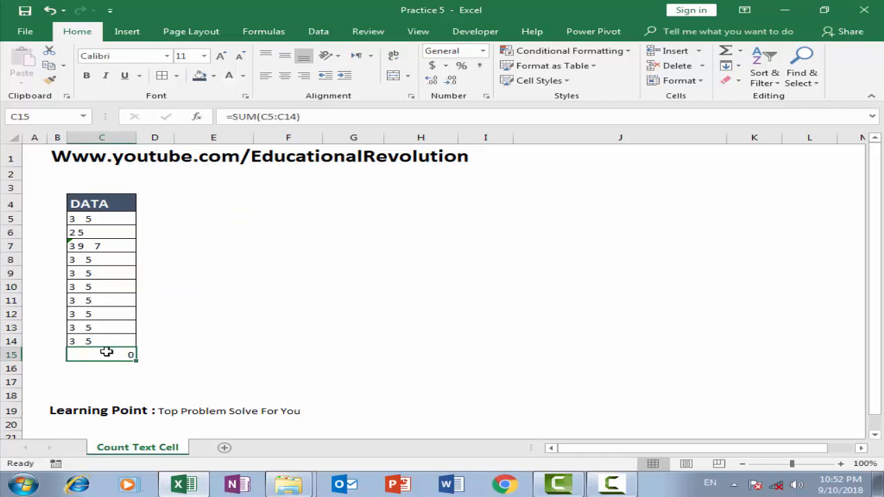
{"action": "double_click", "coordinate": [106, 353]}
{"action": "key", "text": "Escape"}
- Copy the DATA header's formatting to cell E4 and enter the heading "substitute" there
{"action": "left_click", "coordinate": [122, 207]}
{"action": "left_click", "coordinate": [50, 79]}
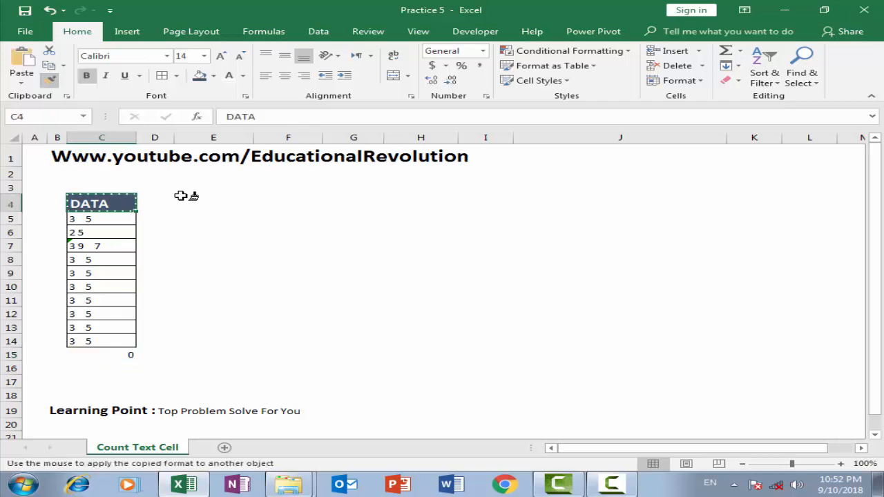
{"action": "left_click", "coordinate": [217, 203]}
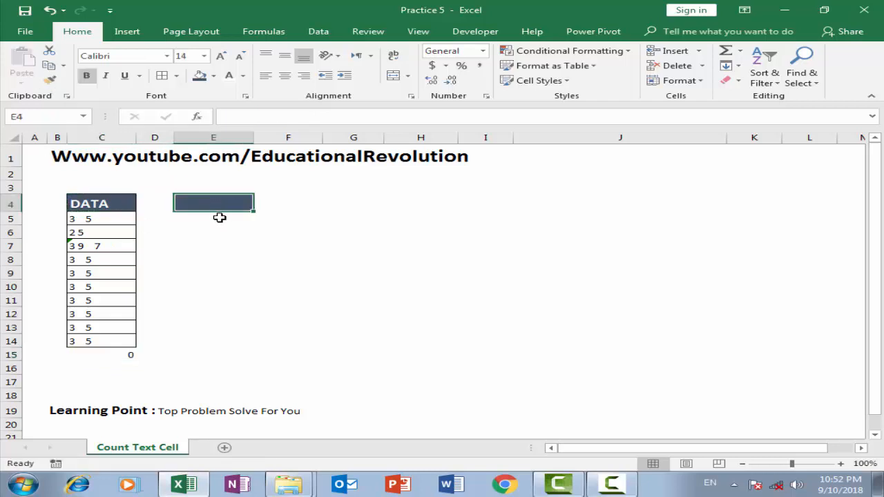
{"action": "type", "text": "su"}
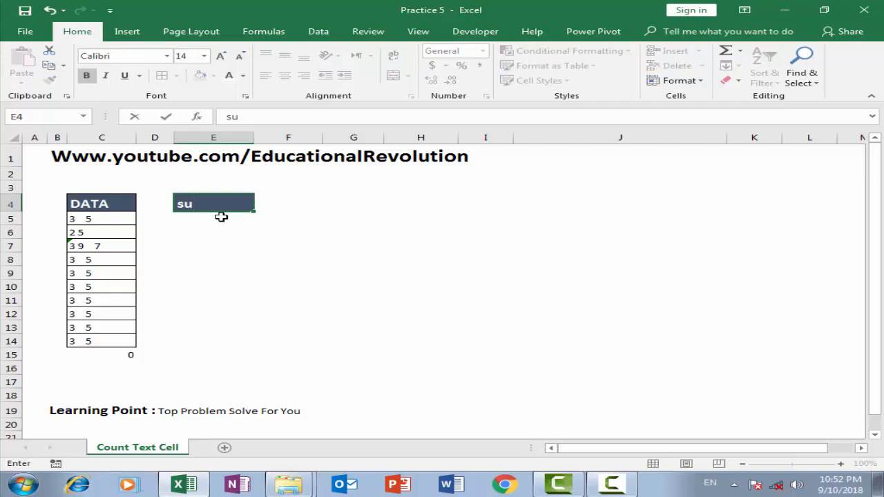
{"action": "type", "text": "bstitute"}
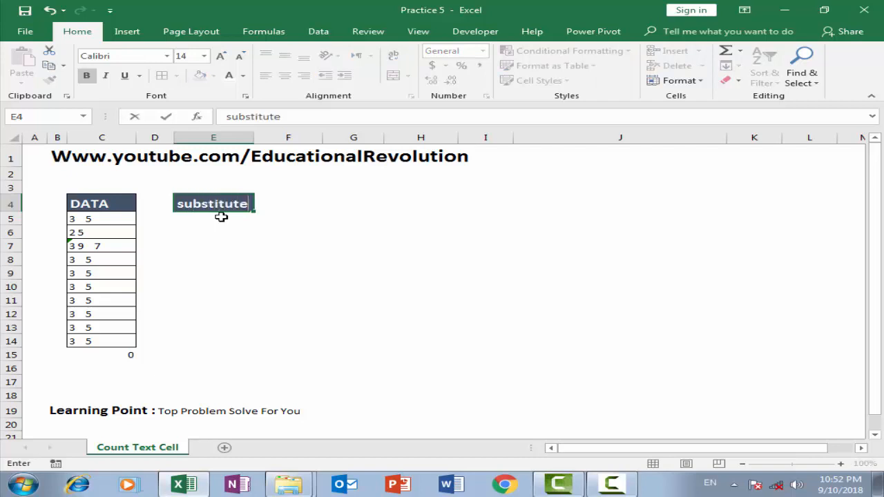
{"action": "key", "text": "Return"}
- Enter =SUBSTITUTE(C5," ","") in cell E5 and fill the formula down through E14
{"action": "type", "text": "="}
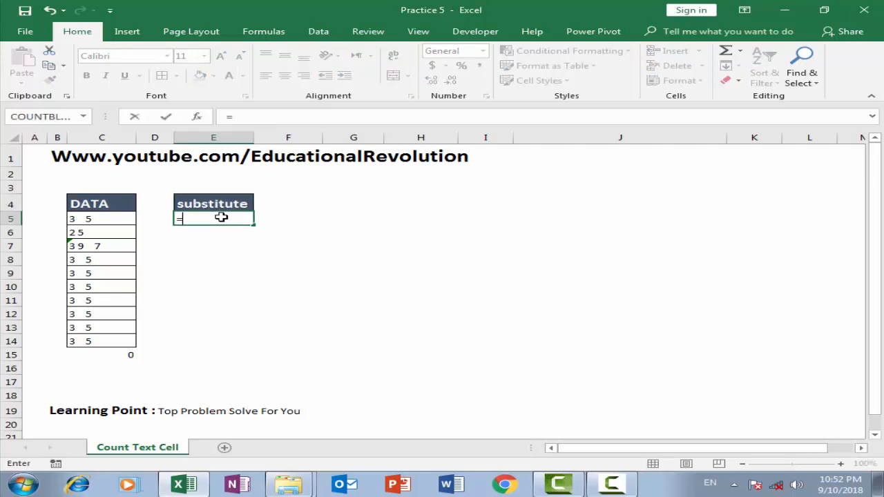
{"action": "type", "text": "substi"}
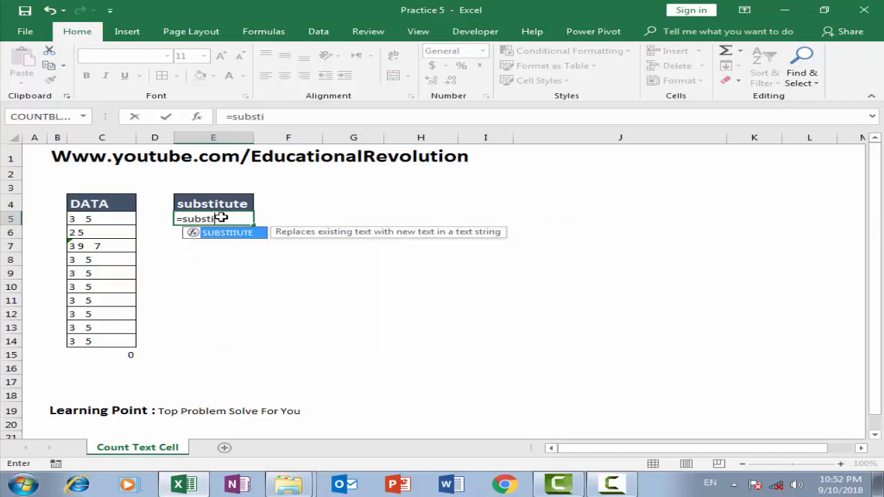
{"action": "type", "text": "tute("}
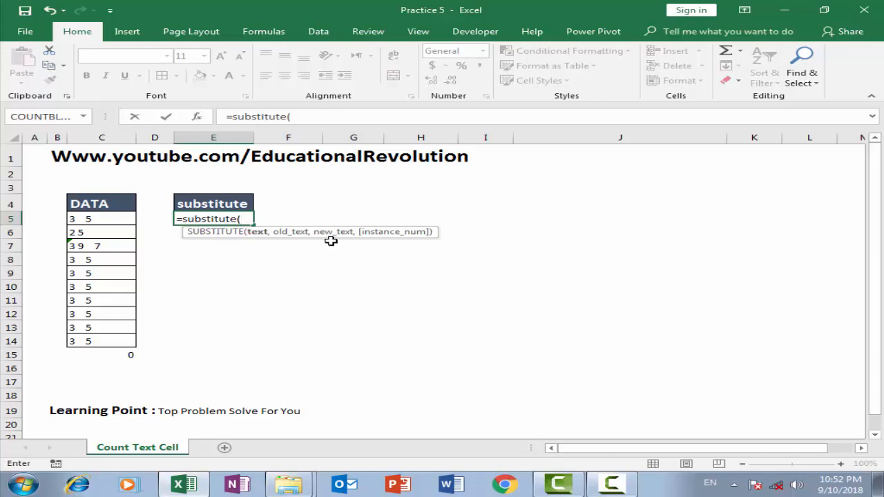
{"action": "left_click", "coordinate": [115, 223]}
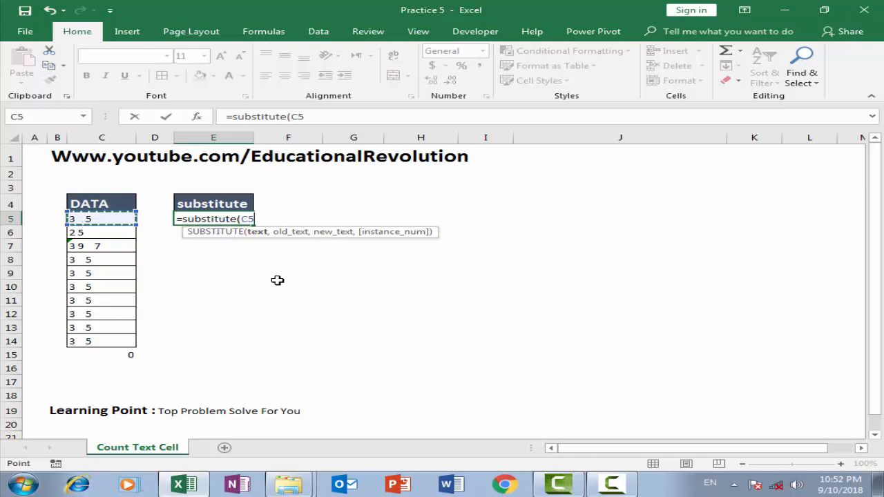
{"action": "type", "text": ","}
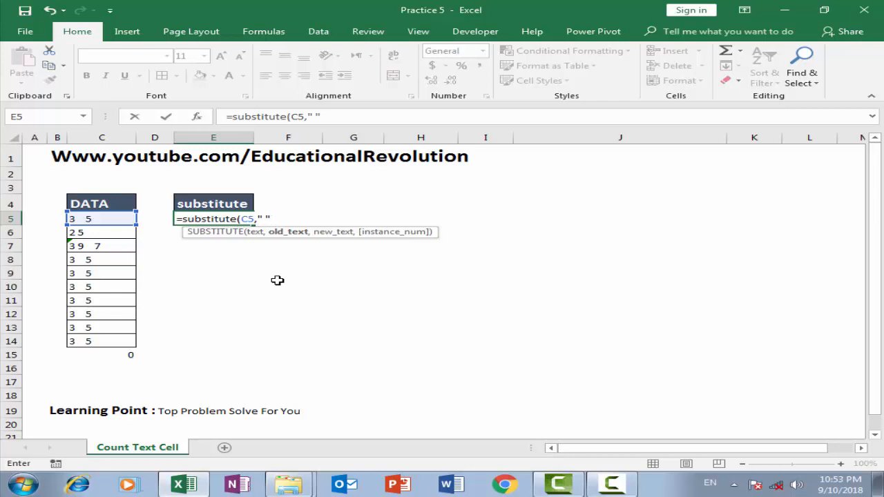
{"action": "type", "text": "\" \","}
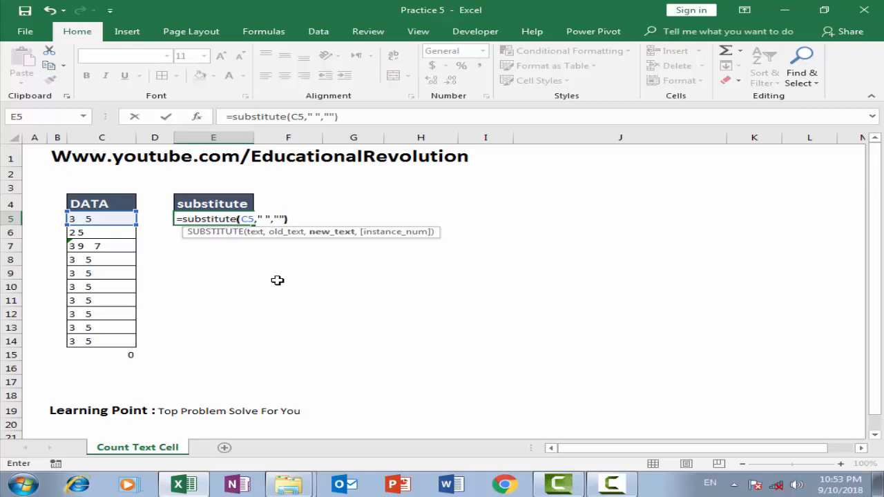
{"action": "key", "text": "Return"}
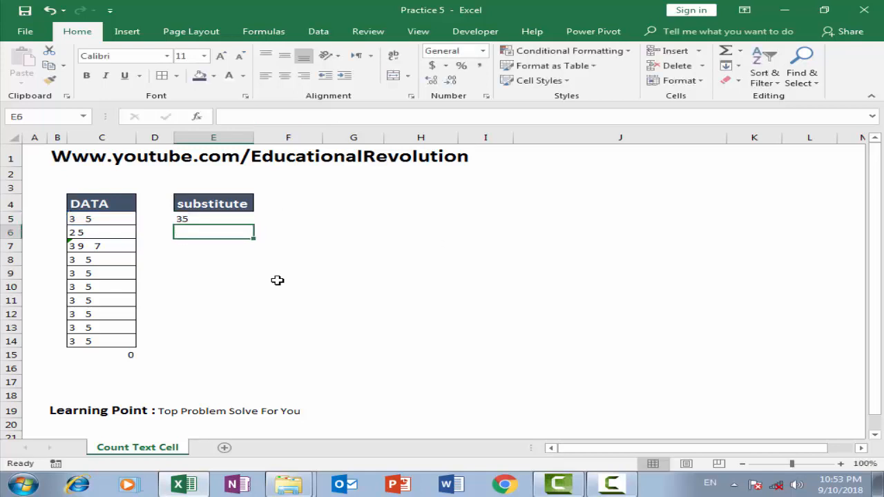
{"action": "key", "text": "Up"}
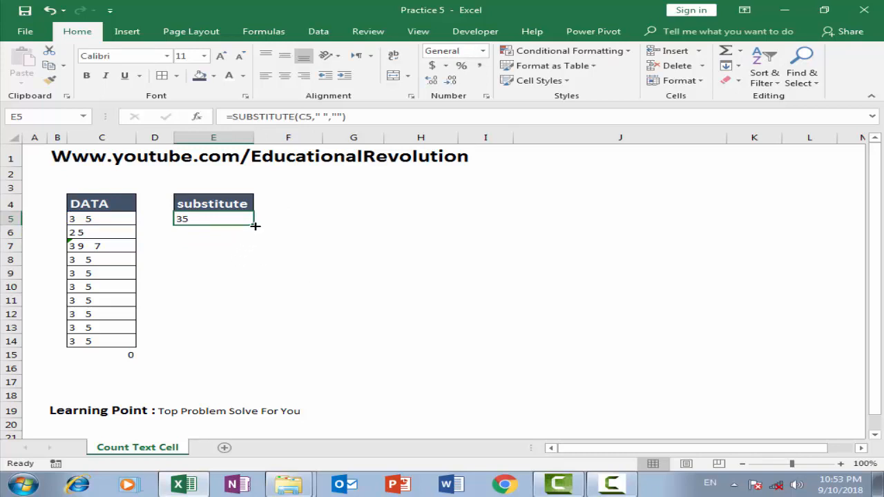
{"action": "left_click_drag", "start_coordinate": [255, 226], "coordinate": [239, 347]}
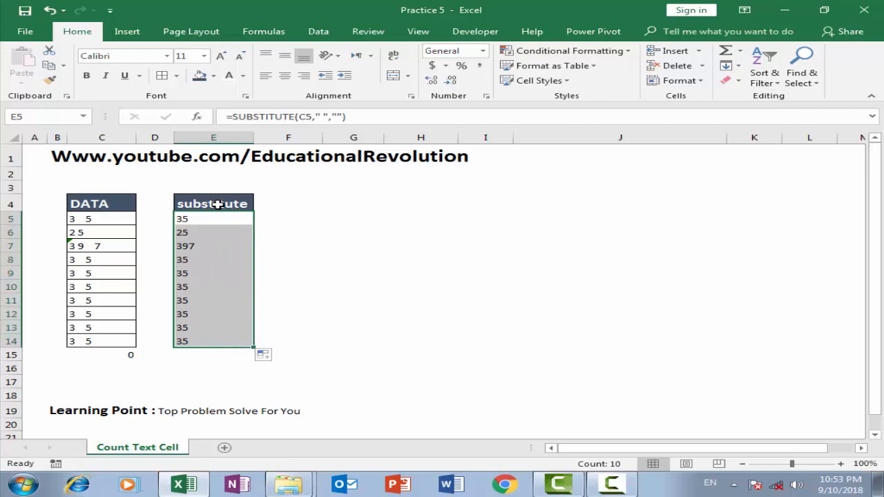
{"action": "left_click_drag", "start_coordinate": [217, 204], "coordinate": [210, 340]}
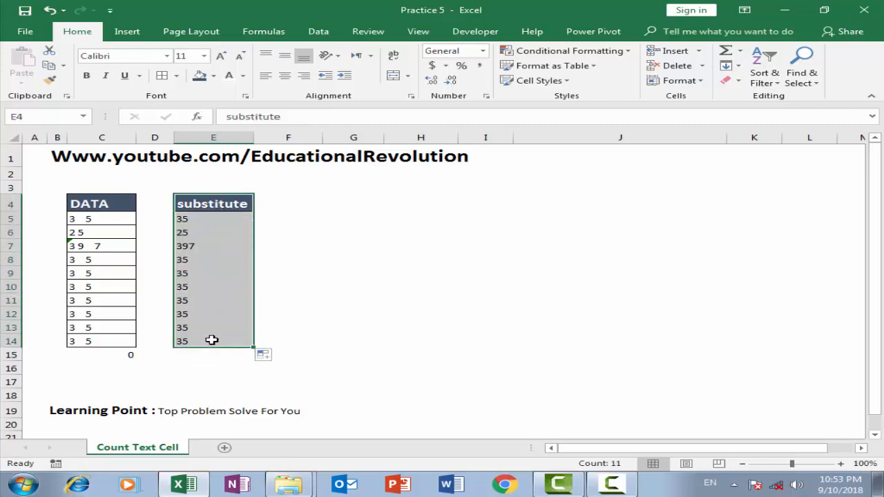
{"action": "key", "text": "ctrl+c"}
{"action": "type", "text": "cccccccccc"}
{"action": "left_click", "coordinate": [336, 204]}
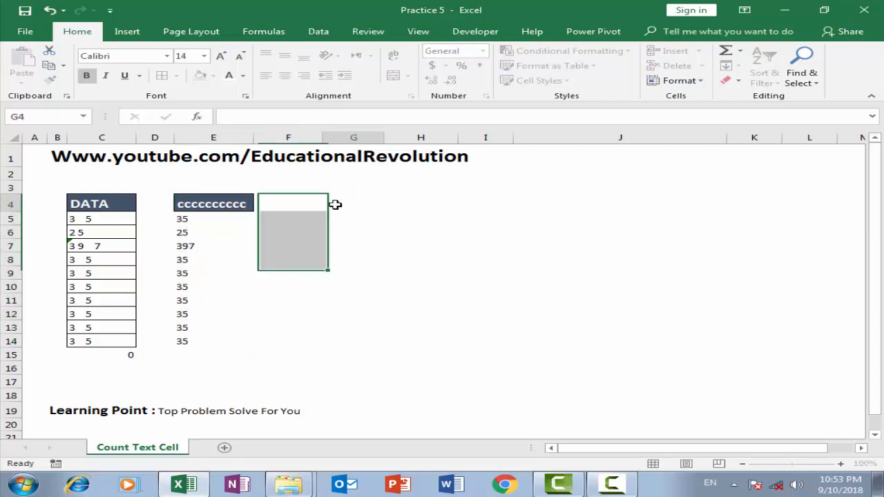
{"action": "type", "text": "ccccccccccccccccccc"}
{"action": "key", "text": "Escape"}
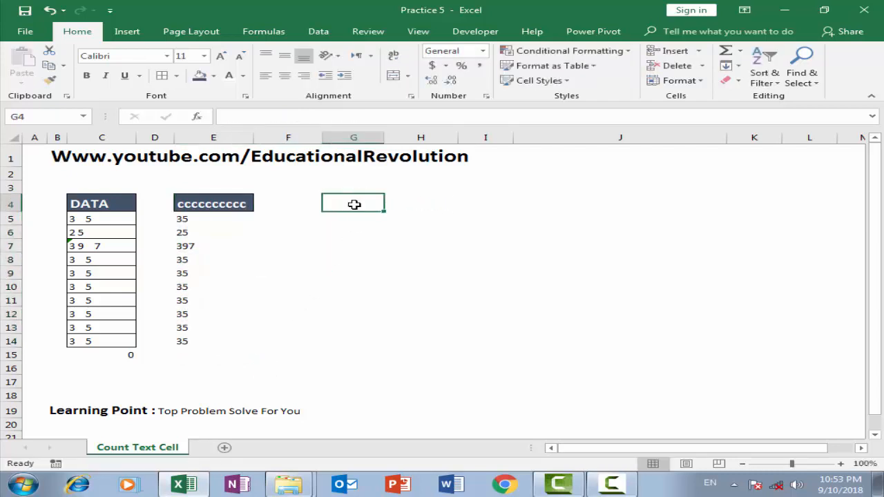
{"action": "left_click", "coordinate": [214, 202]}
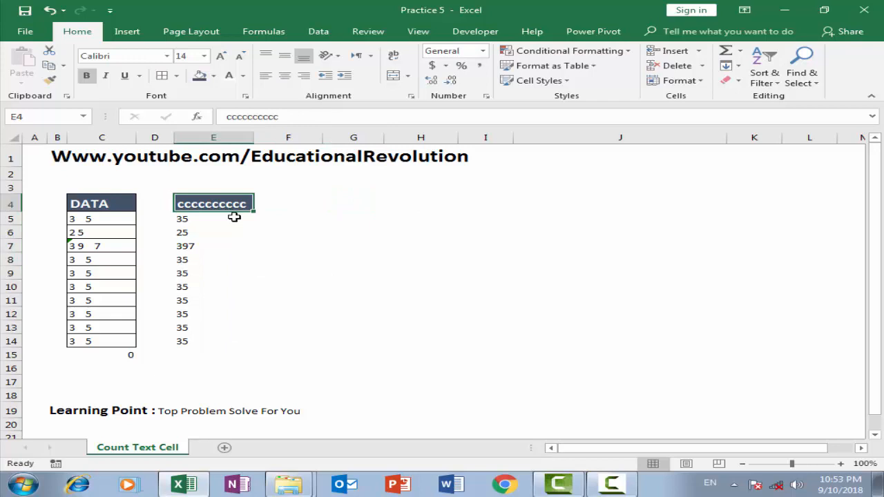
{"action": "key", "text": "ctrl+z"}
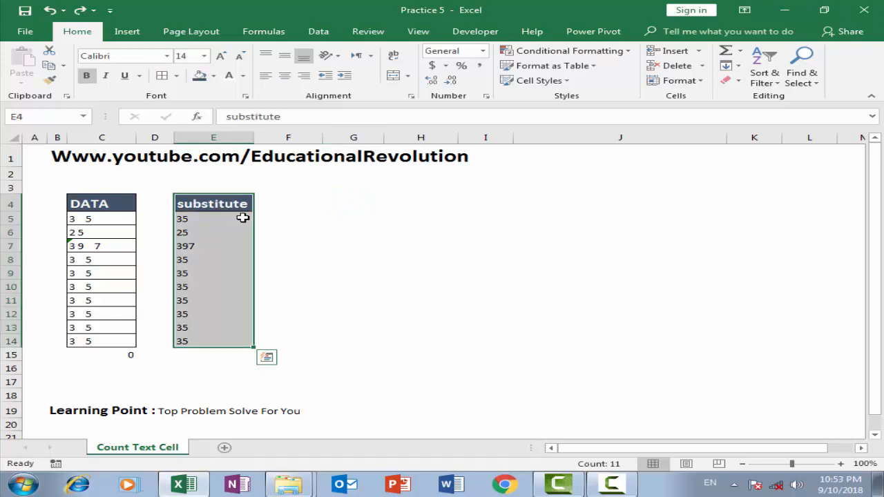
{"action": "key", "text": "ctrl+c"}
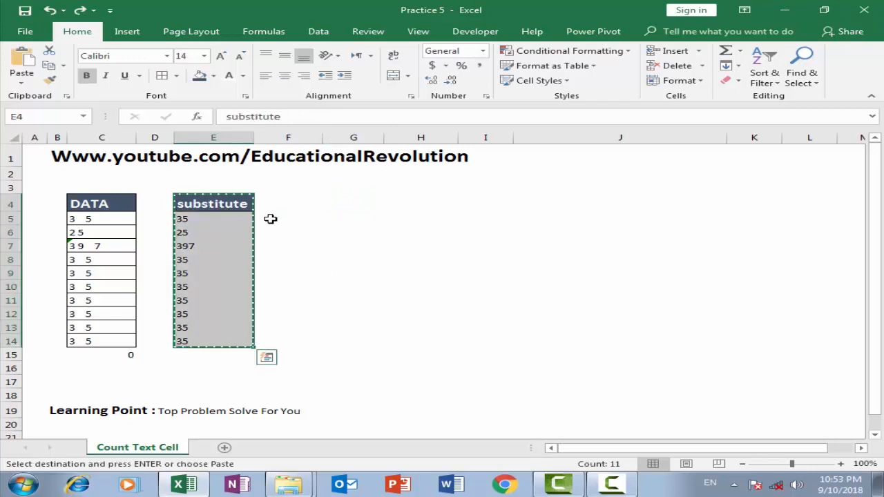
{"action": "left_click", "coordinate": [349, 202]}
{"action": "key", "text": "Escape"}
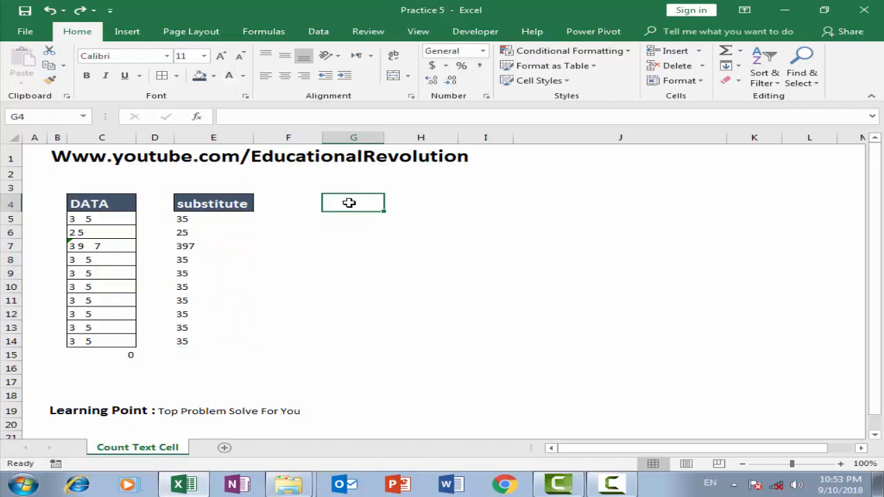
{"action": "right_click", "coordinate": [349, 203]}
- Copy the substitute column, E4:E14, and paste it as values only starting at cell G4
{"action": "left_click_drag", "start_coordinate": [233, 203], "coordinate": [221, 338]}
{"action": "key", "text": "ctrl+c"}
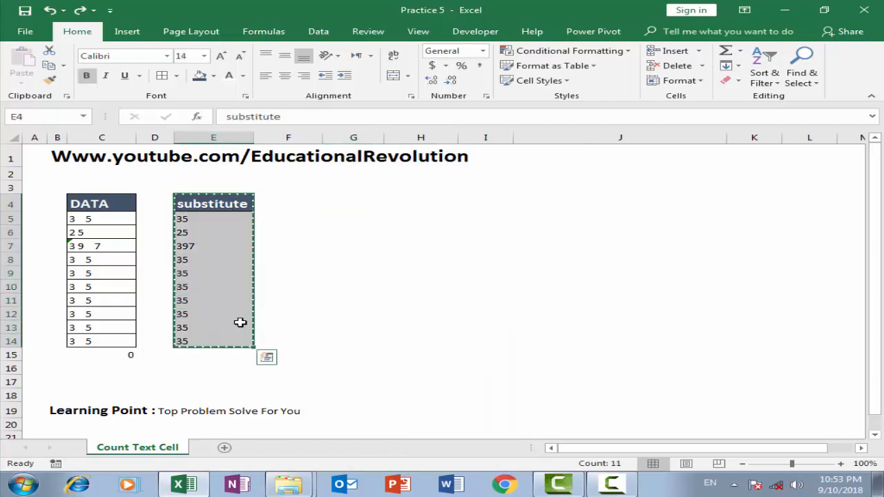
{"action": "left_click", "coordinate": [358, 199]}
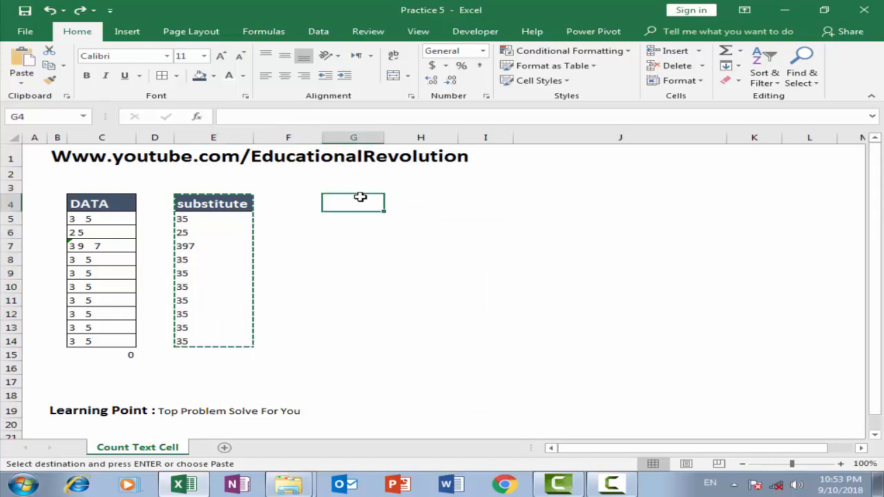
{"action": "right_click", "coordinate": [360, 198]}
{"action": "left_click", "coordinate": [419, 251]}
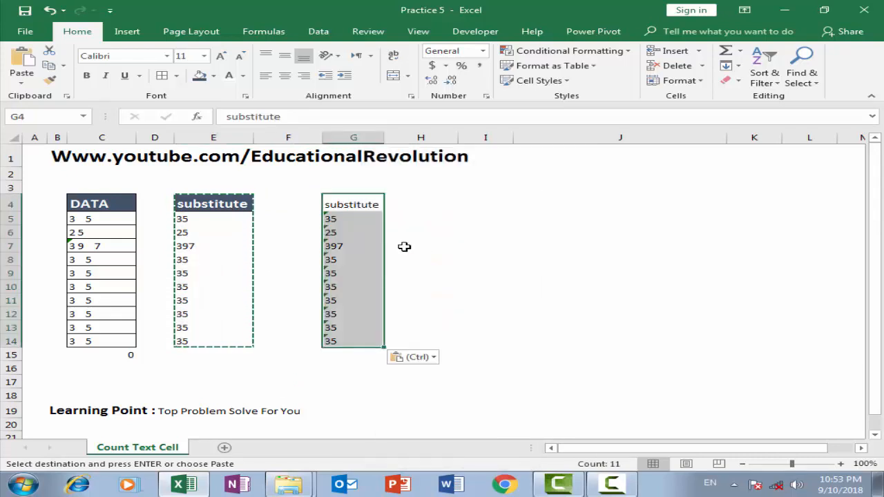
{"action": "key", "text": "Escape"}
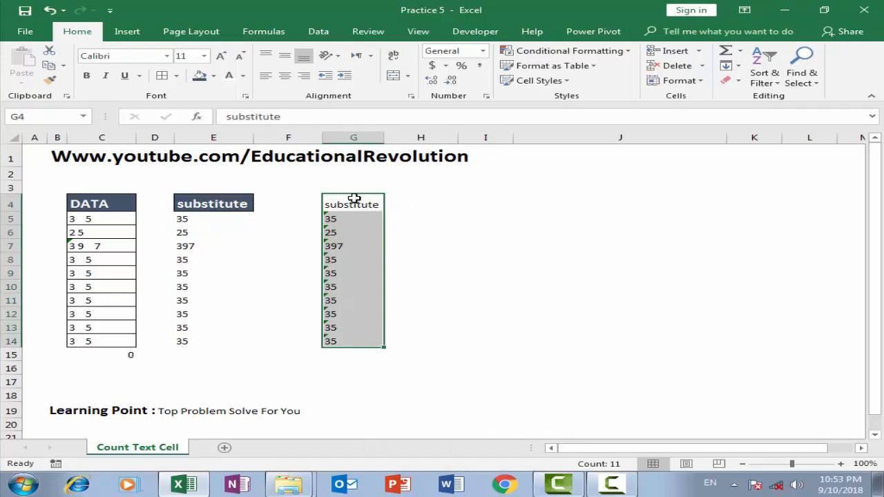
- Convert the text-stored values pasted in G5:G14 to numbers
{"action": "left_click", "coordinate": [194, 219]}
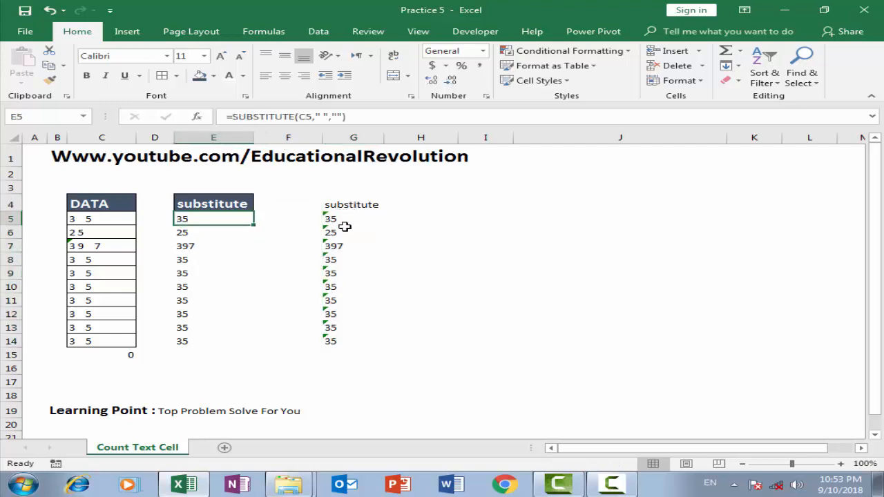
{"action": "left_click_drag", "start_coordinate": [341, 219], "coordinate": [325, 342]}
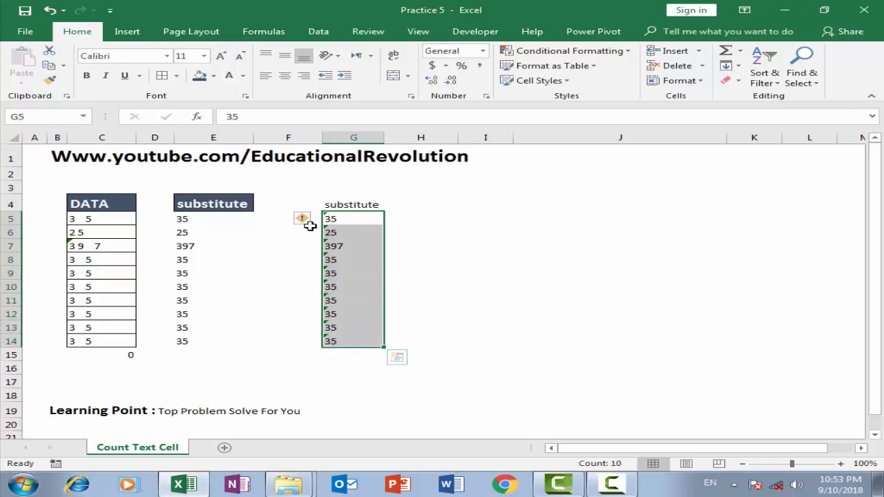
{"action": "mouse_move", "coordinate": [315, 224]}
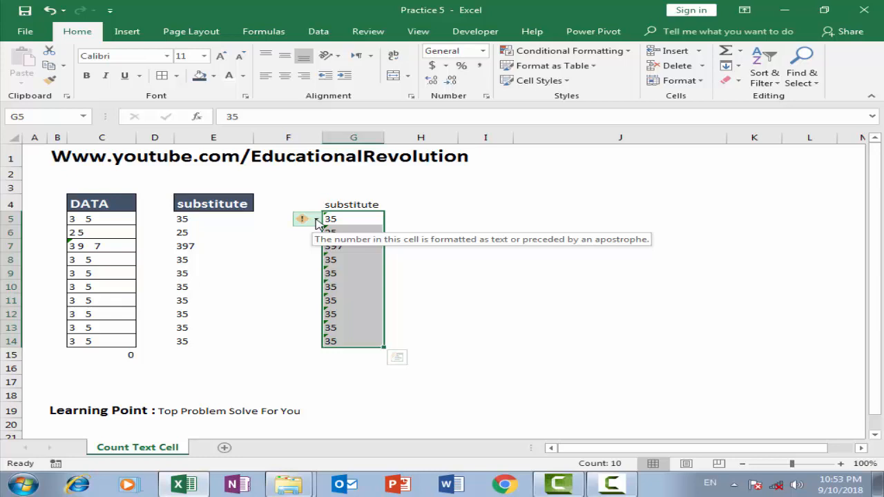
{"action": "left_click", "coordinate": [316, 220]}
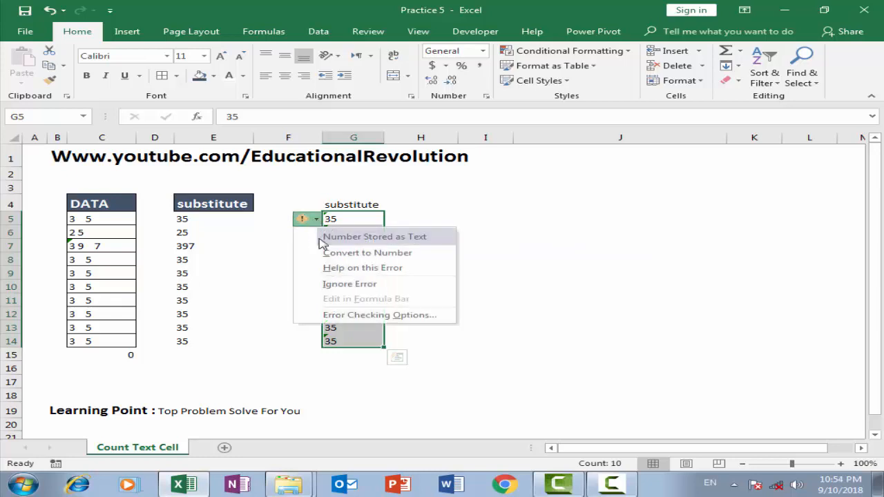
{"action": "left_click", "coordinate": [355, 254]}
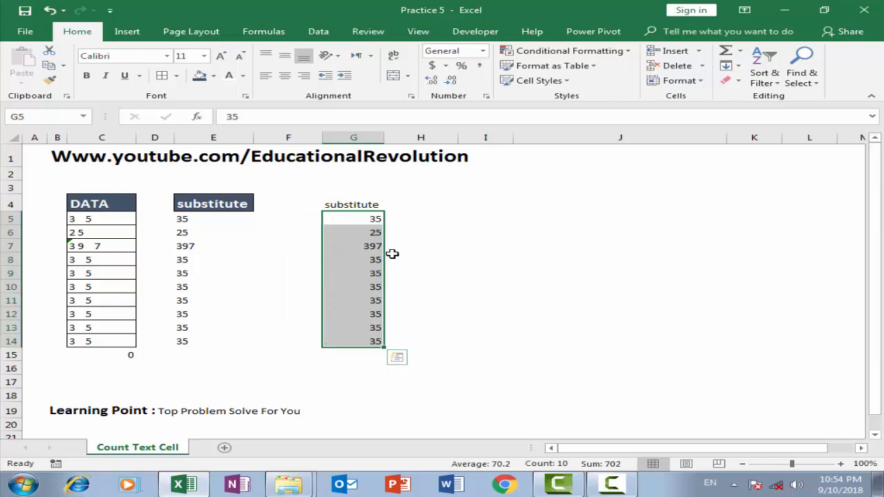
- Enter =SUM(G5:G14) in cell G15 to total the converted values
{"action": "left_click", "coordinate": [359, 355]}
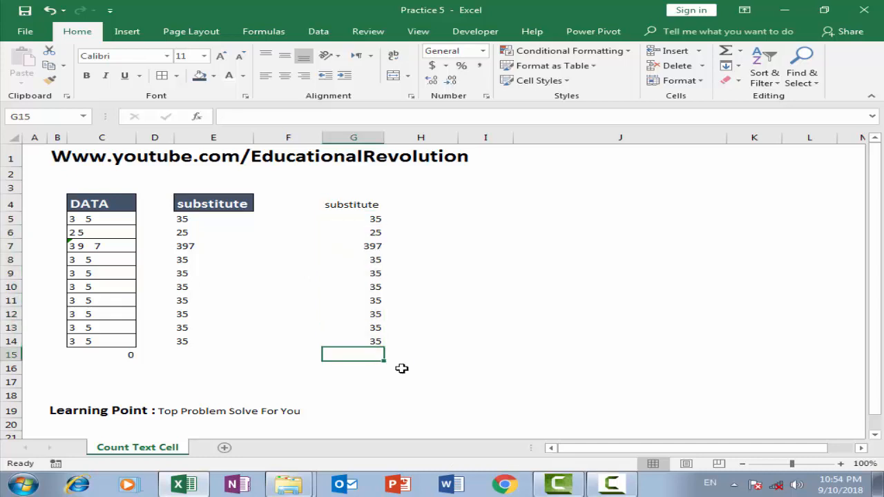
{"action": "type", "text": "=sum("}
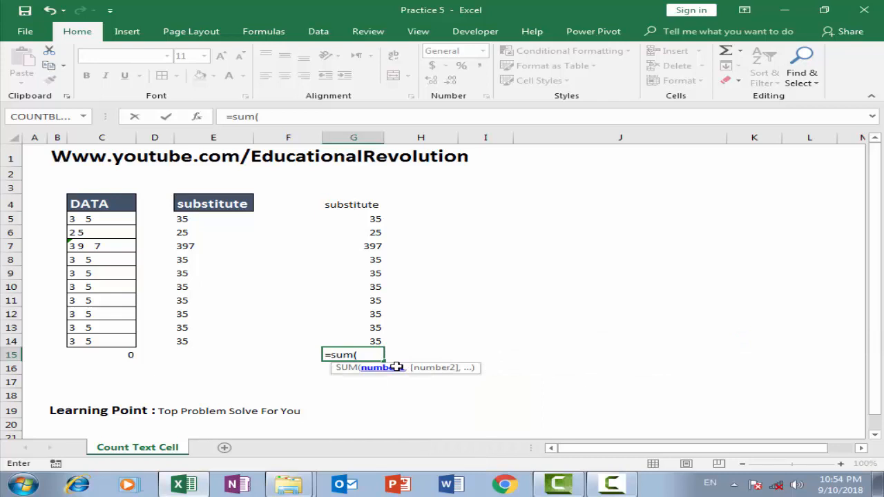
{"action": "key", "text": "Up"}
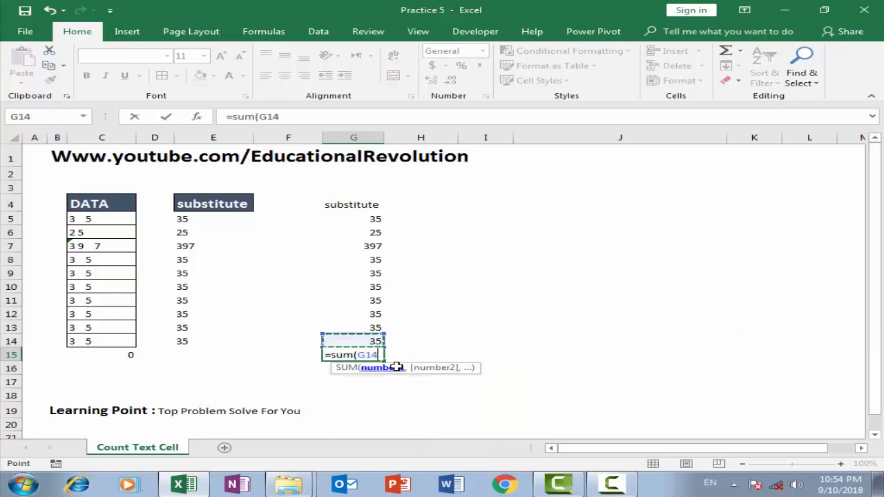
{"action": "key", "text": "shift+Up"}
{"action": "key", "text": "shift+Up"}
{"action": "key", "text": "shift+Up"}
{"action": "key", "text": "shift+Up"}
{"action": "key", "text": "shift+Up"}
{"action": "key", "text": "shift+Up"}
{"action": "key", "text": "shift+Up"}
{"action": "key", "text": "shift+Up"}
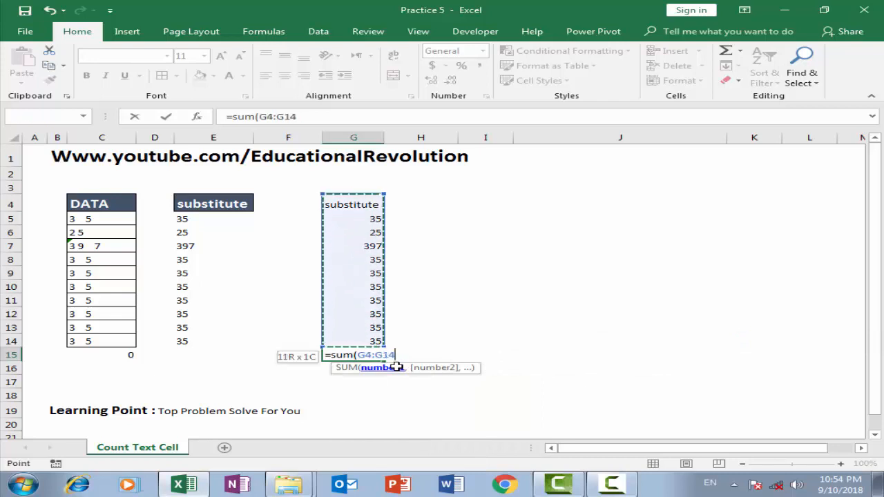
{"action": "key", "text": "shift+Up"}
{"action": "key", "text": "Return"}
{"action": "key", "text": "Up"}
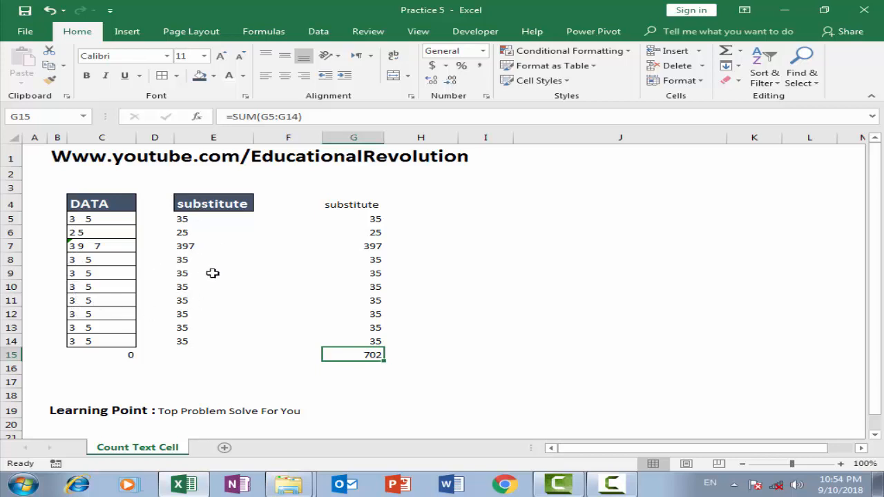
{"action": "left_click", "coordinate": [370, 220]}
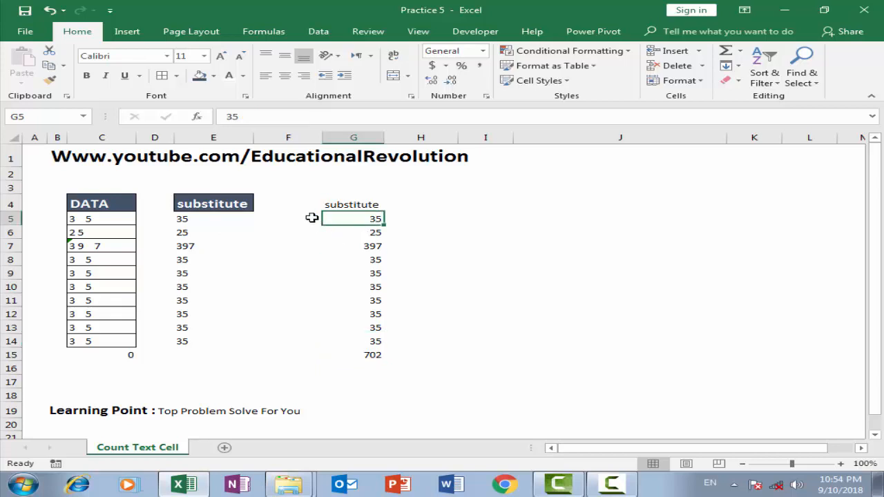